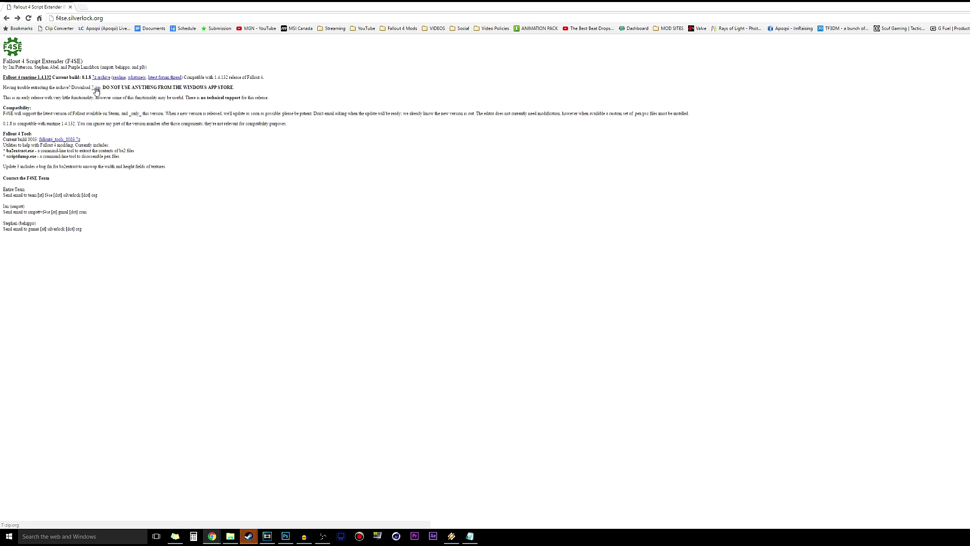
- Open the 7-Zip link from the F4SE page's extraction note in a new browser tab
{"action": "left_click_drag", "start_coordinate": [4, 88], "coordinate": [101, 89]}
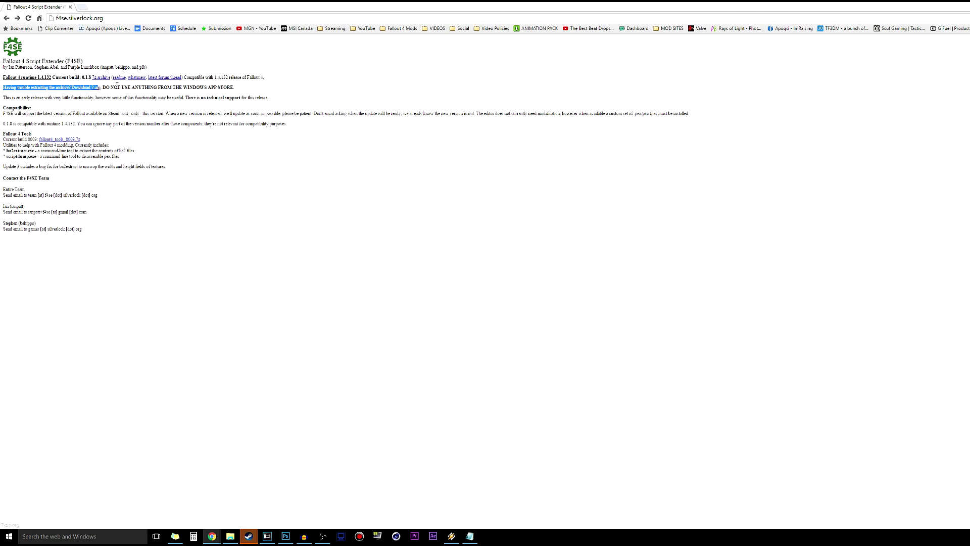
{"action": "left_click", "coordinate": [171, 89]}
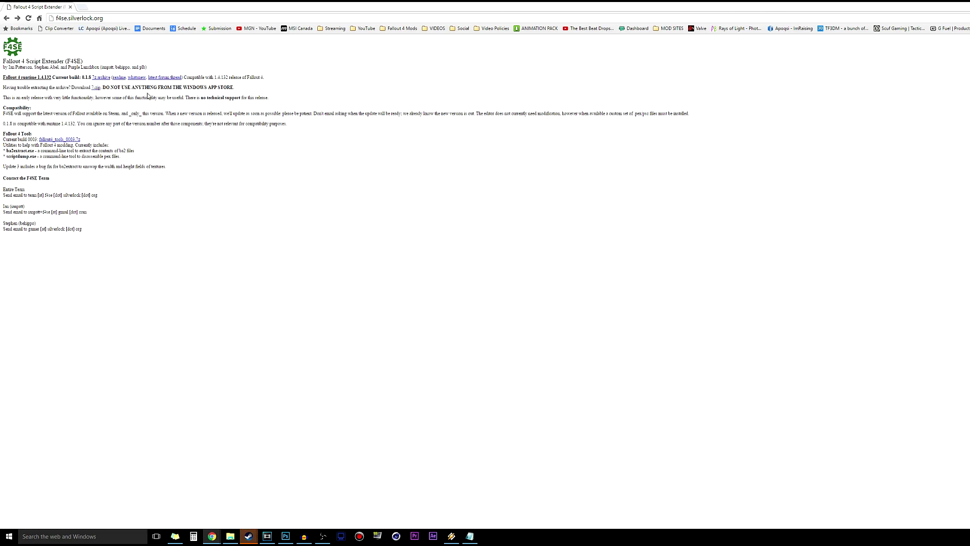
{"action": "right_click", "coordinate": [95, 90]}
{"action": "left_click", "coordinate": [114, 94]}
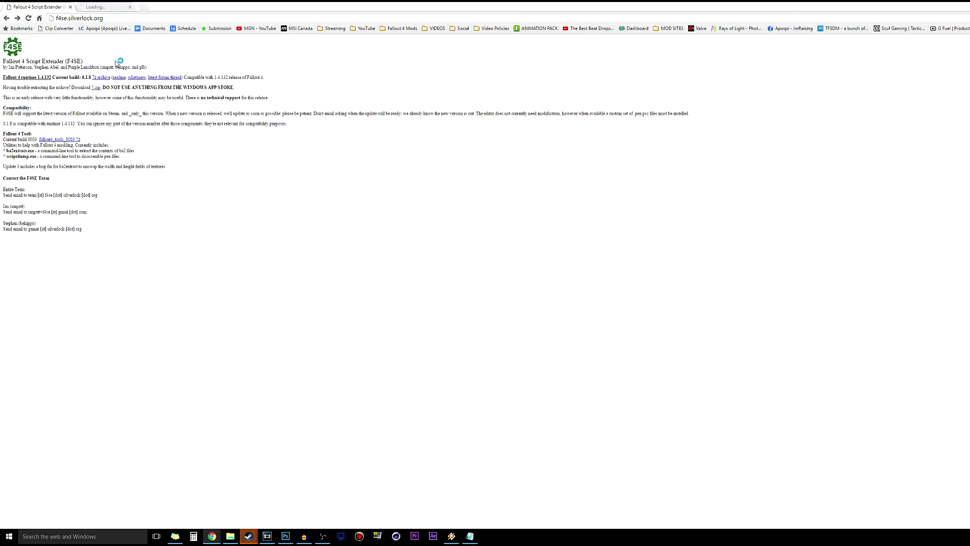
{"action": "left_click", "coordinate": [101, 8]}
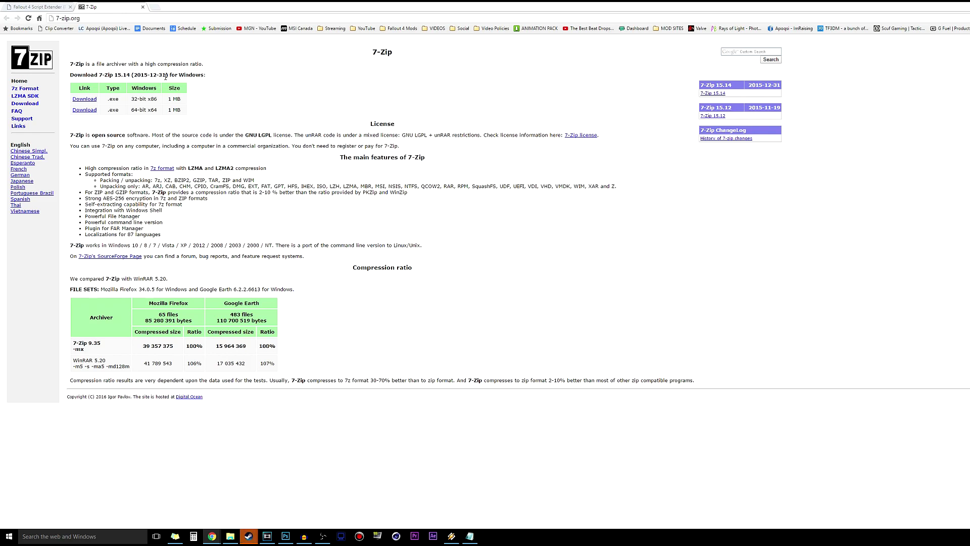
{"action": "key", "text": "super+Pause"}
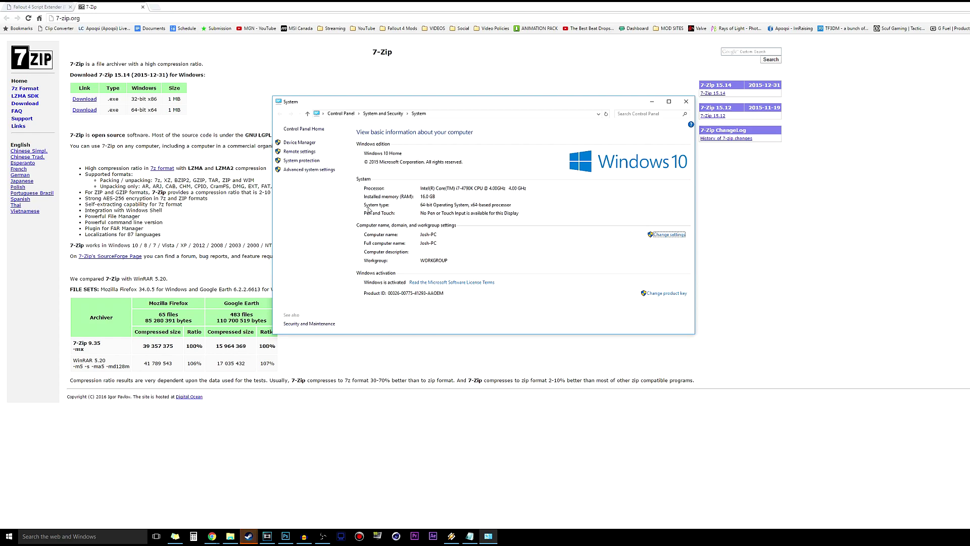
{"action": "key", "text": "alt+F4"}
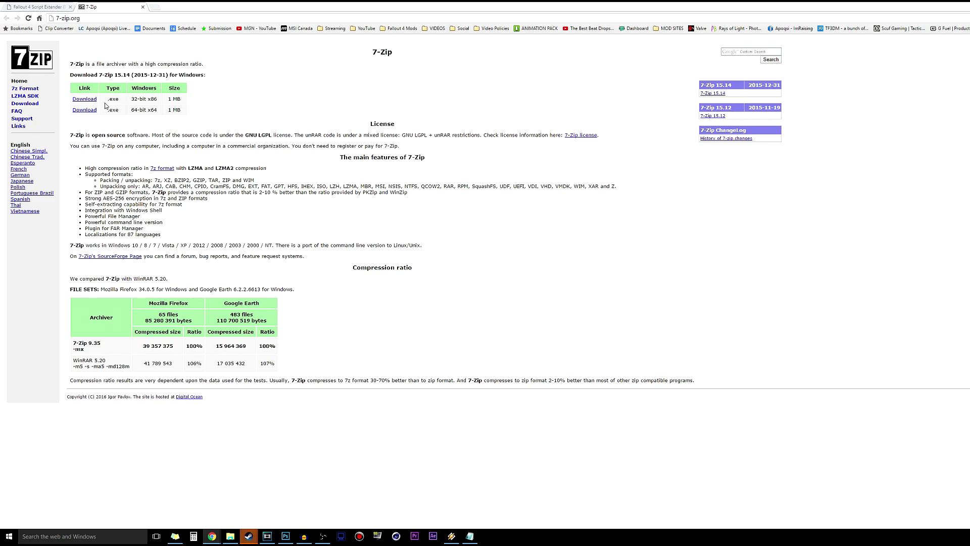
- Close the 7-Zip tab and save the f4se_0_01_08.7z archive to the Desktop
{"action": "key", "text": "ctrl+w"}
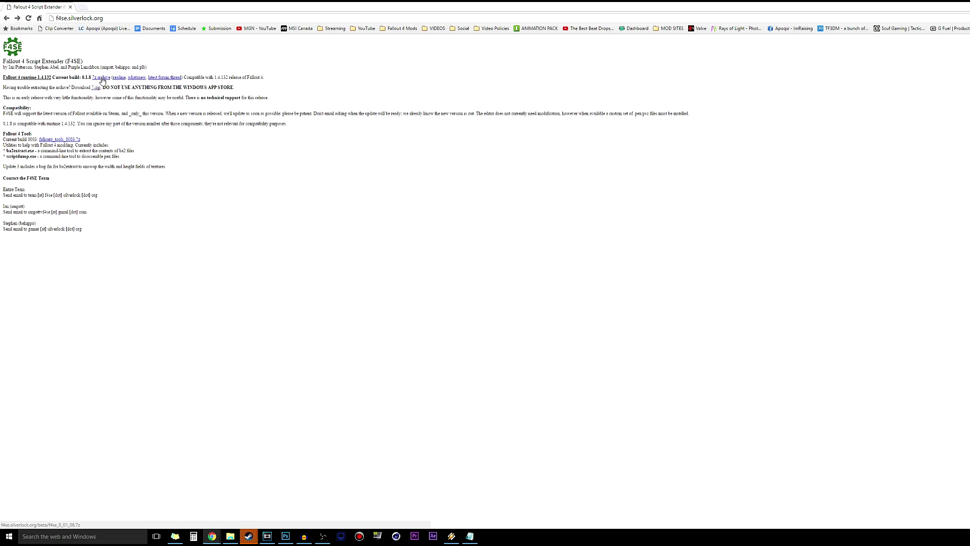
{"action": "left_click", "coordinate": [101, 80]}
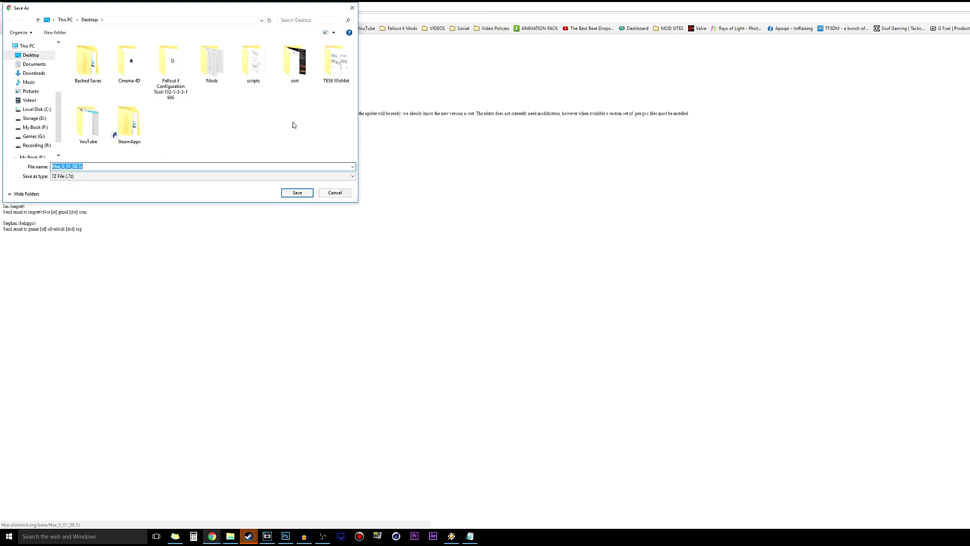
{"action": "left_click", "coordinate": [295, 193]}
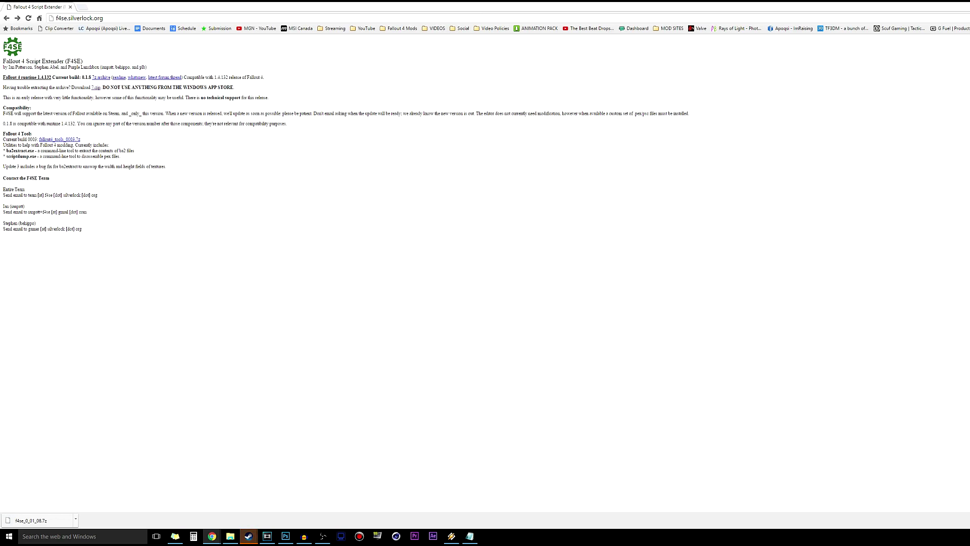
{"action": "key", "text": "super+d"}
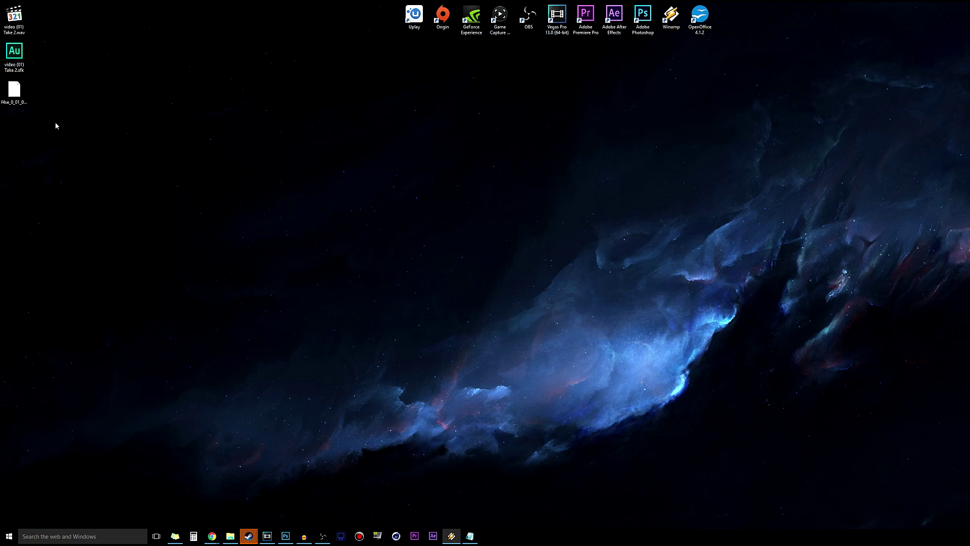
- Extract f4se_0_01_08.7z with 7-Zip into an f4se_0_01_08 folder and open it
{"action": "right_click", "coordinate": [19, 99]}
{"action": "mouse_move", "coordinate": [51, 107]}
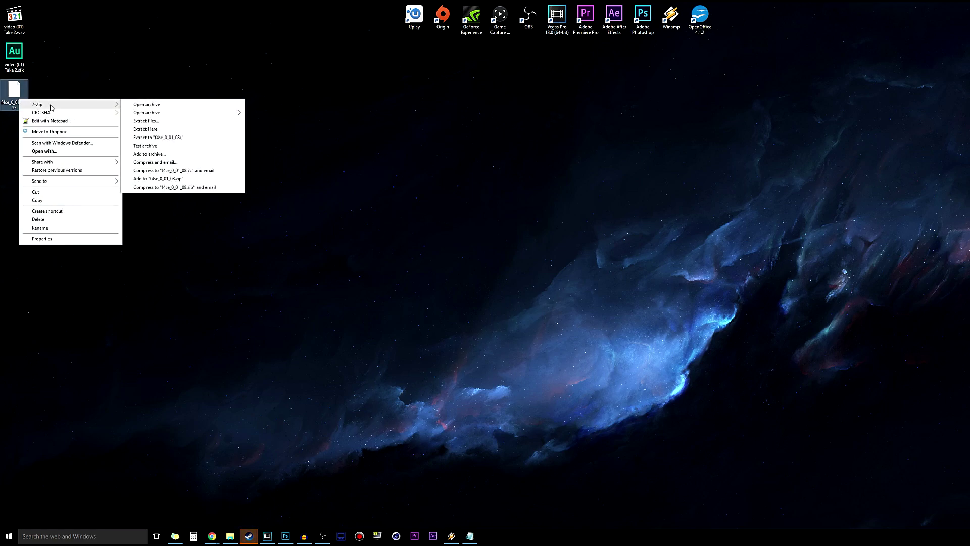
{"action": "left_click", "coordinate": [186, 138]}
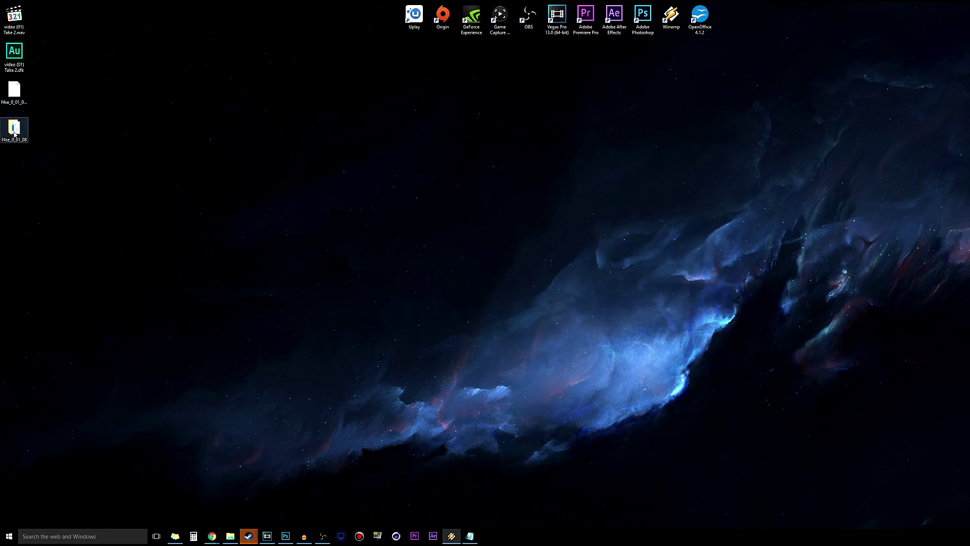
{"action": "double_click", "coordinate": [14, 129]}
- Move the f4se_0_01_08 window to the left and select all seven extracted items
{"action": "left_click_drag", "start_coordinate": [378, 298], "coordinate": [453, 152]}
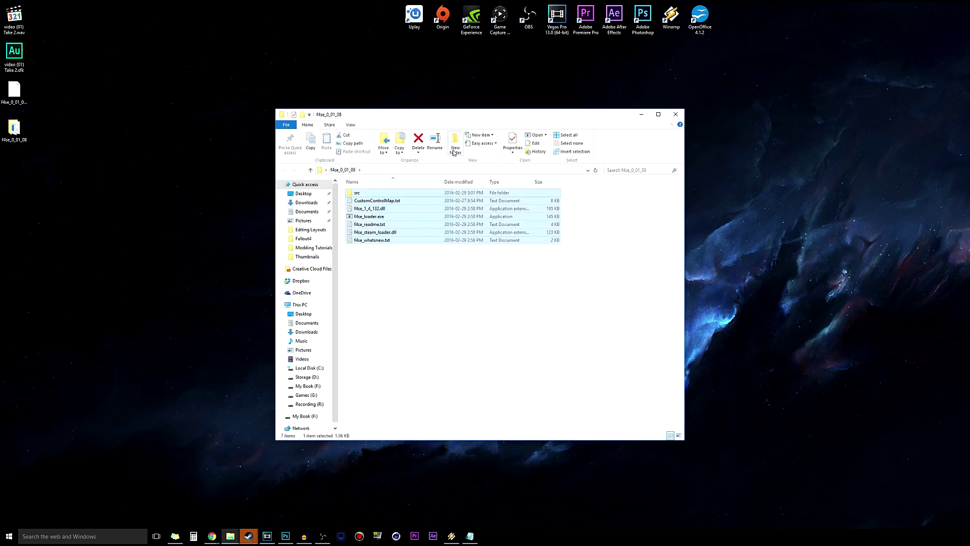
{"action": "left_click_drag", "start_coordinate": [467, 119], "coordinate": [230, 113]}
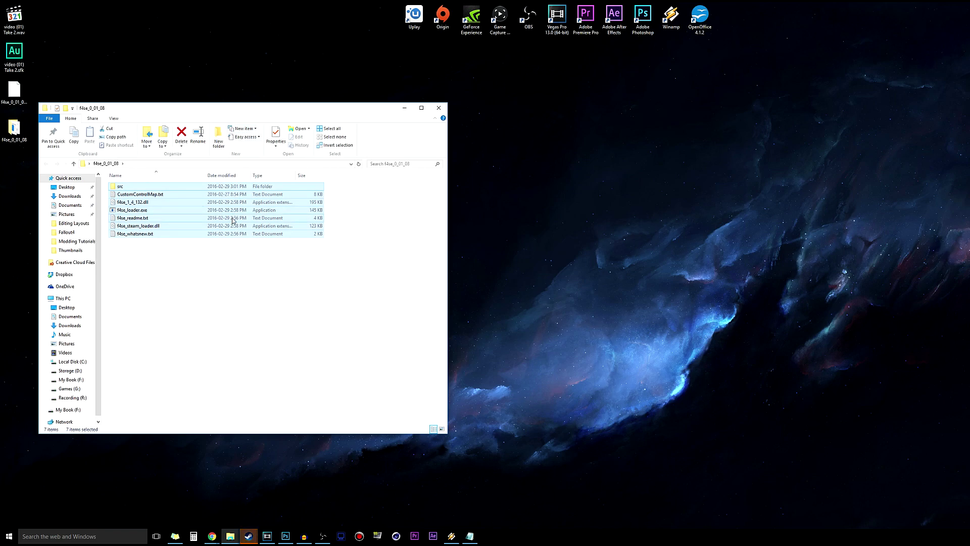
{"action": "left_click", "coordinate": [229, 282]}
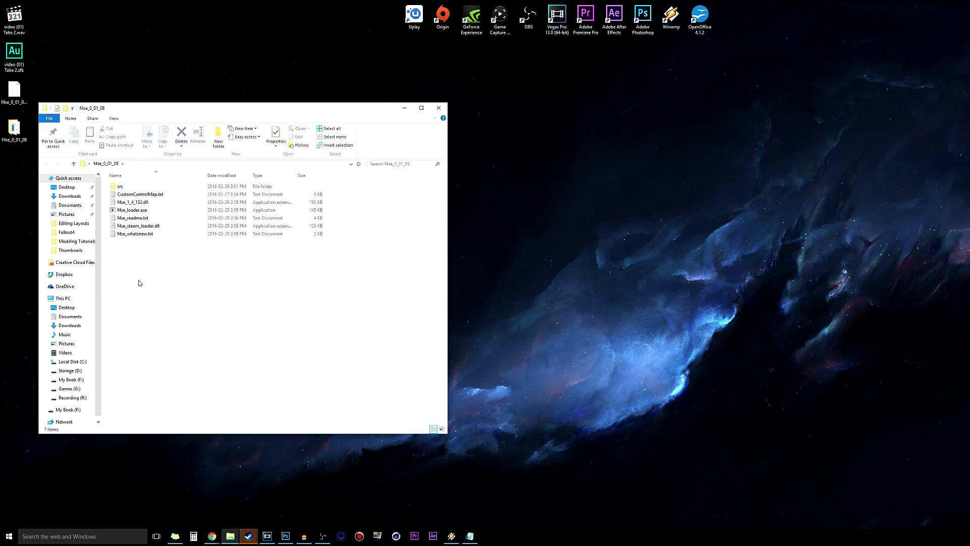
{"action": "left_click_drag", "start_coordinate": [141, 284], "coordinate": [183, 181]}
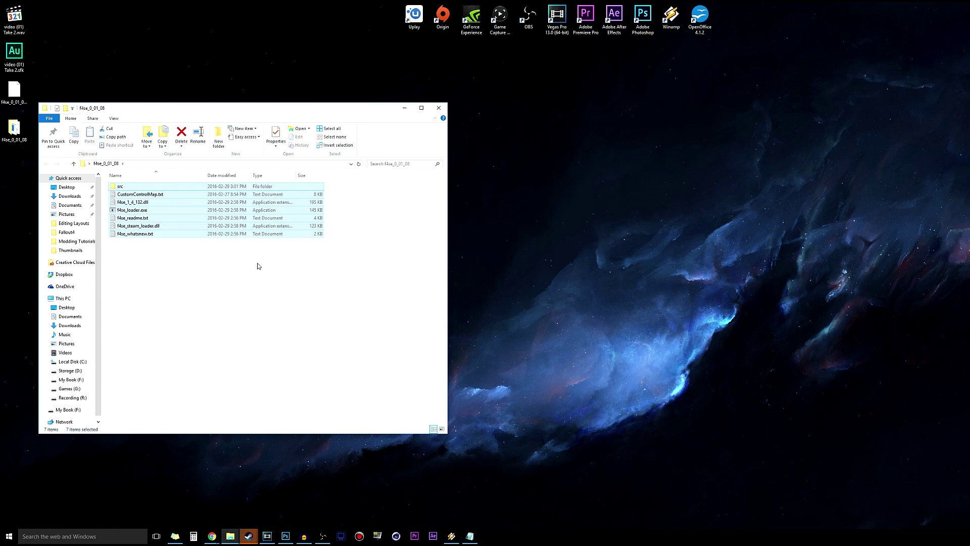
{"action": "left_click", "coordinate": [252, 539]}
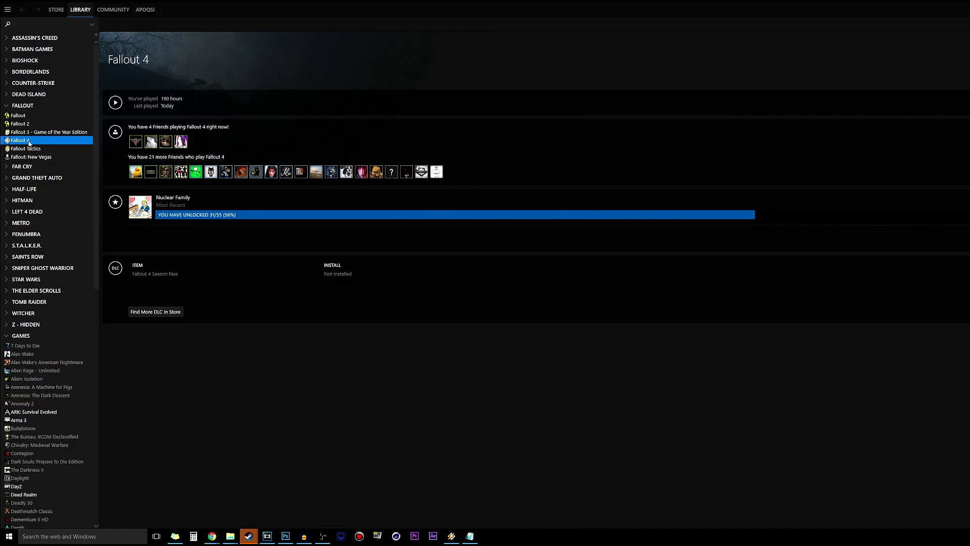
- Browse Fallout 4's local files from its Steam properties and place that folder window on the right
{"action": "right_click", "coordinate": [29, 144]}
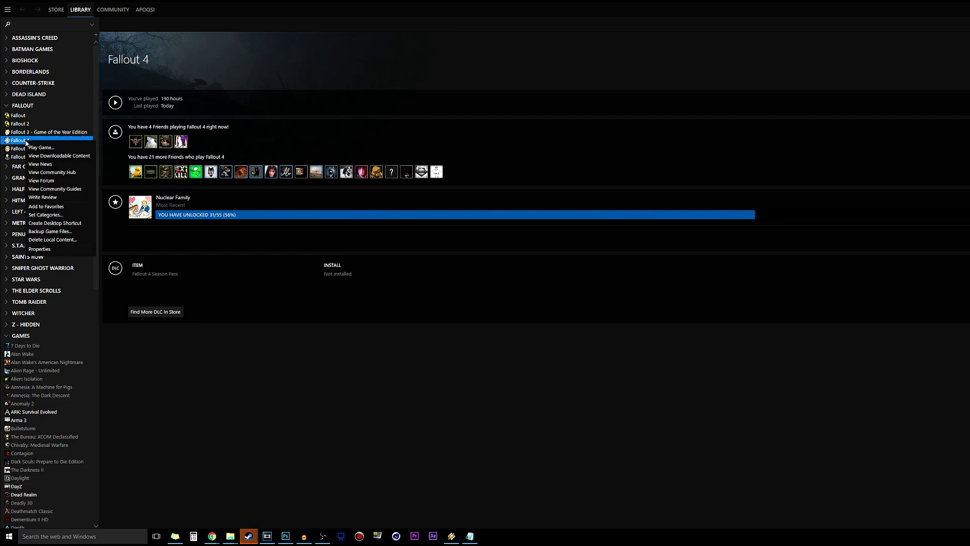
{"action": "left_click", "coordinate": [42, 249]}
{"action": "left_click", "coordinate": [307, 95]}
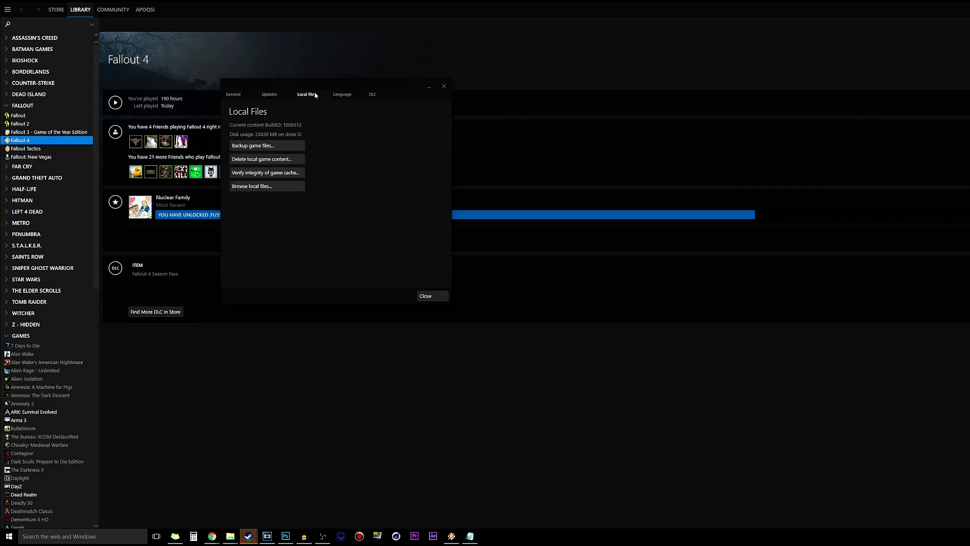
{"action": "left_click", "coordinate": [259, 186]}
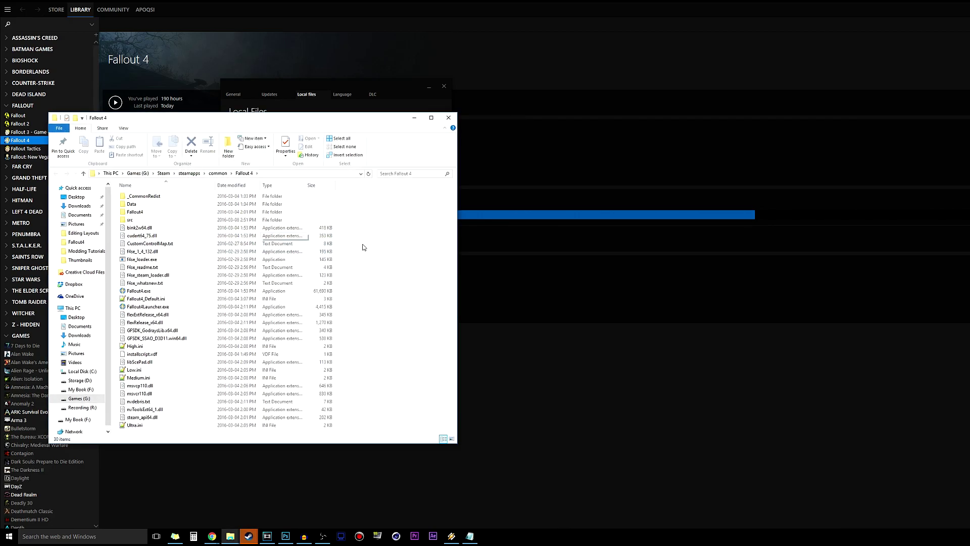
{"action": "left_click_drag", "start_coordinate": [307, 120], "coordinate": [879, 89]}
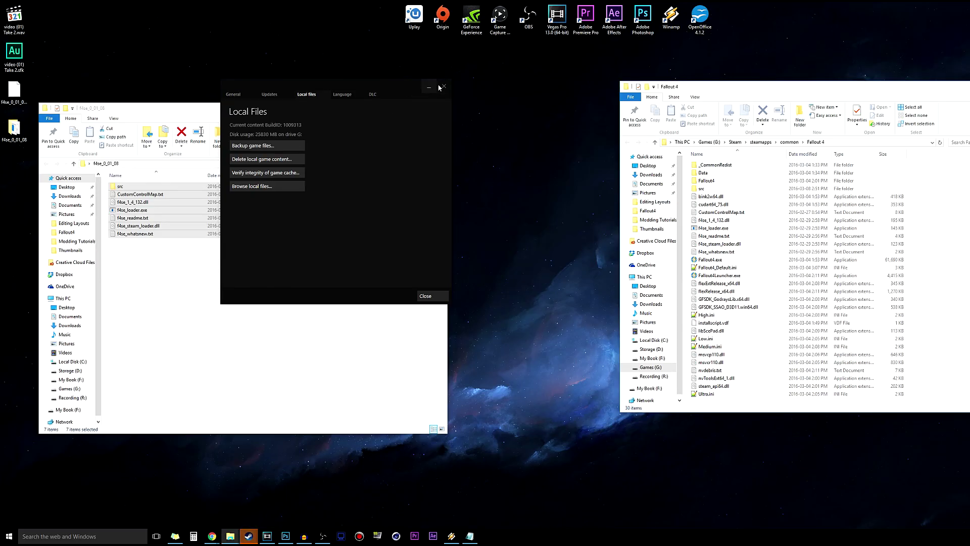
- Close the Steam properties and bring the Fallout 4 folder window fully on screen
{"action": "left_click", "coordinate": [443, 86]}
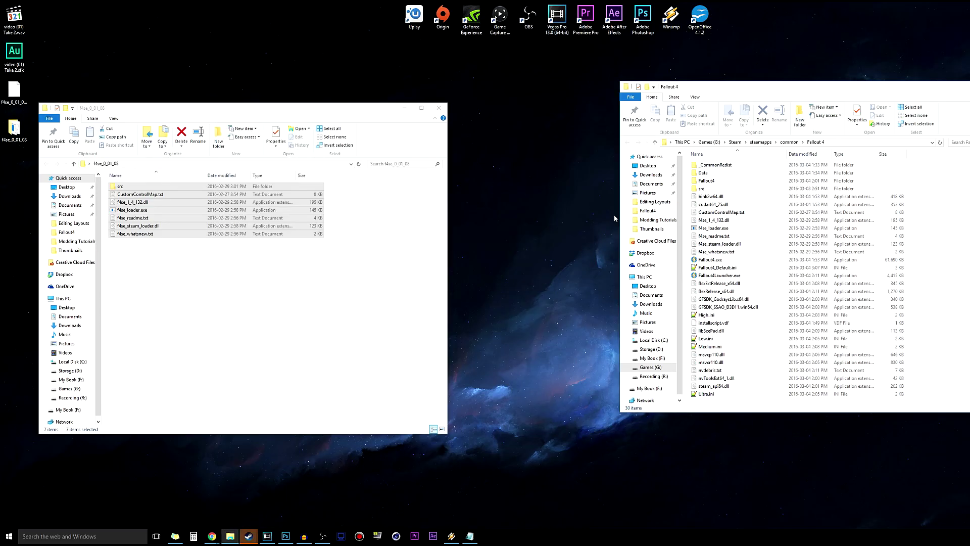
{"action": "left_click_drag", "start_coordinate": [781, 88], "coordinate": [638, 80]}
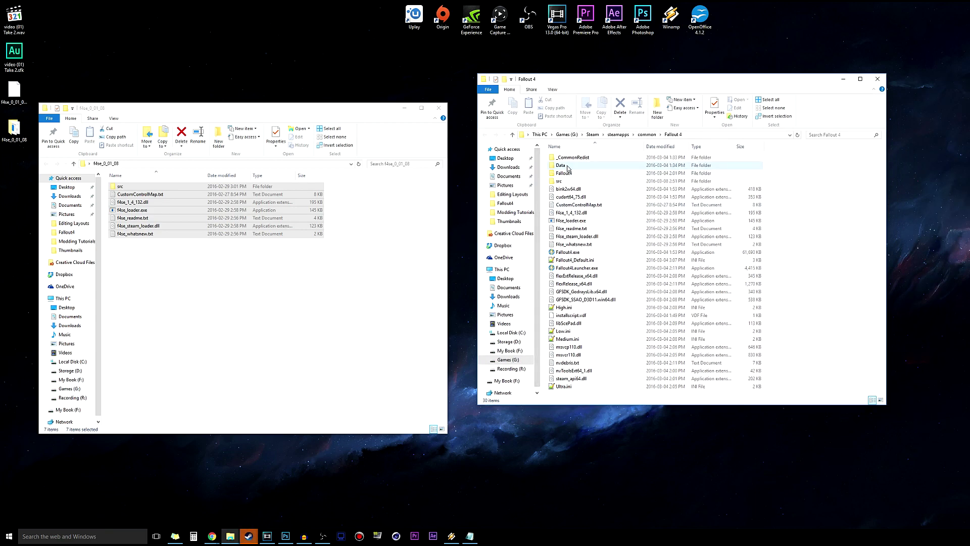
{"action": "left_click", "coordinate": [565, 173]}
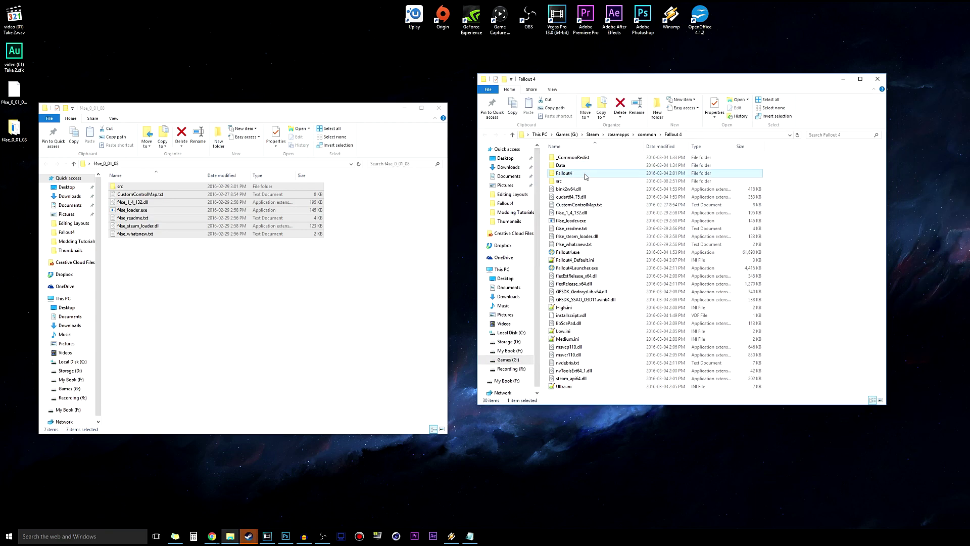
{"action": "left_click", "coordinate": [578, 252]}
{"action": "left_click", "coordinate": [593, 269]}
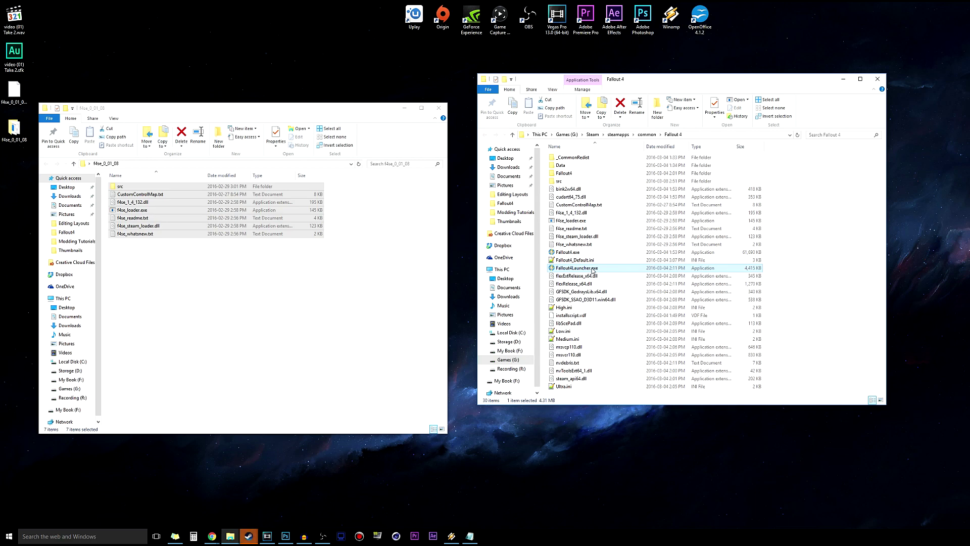
- Drag all seven F4SE items into the Fallout 4 folder, replacing the existing files
{"action": "left_click", "coordinate": [278, 273]}
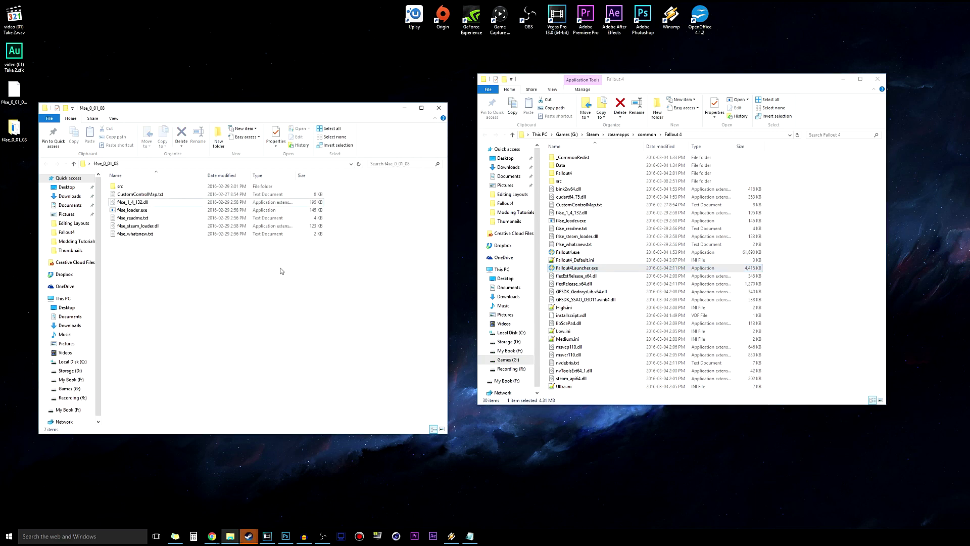
{"action": "left_click_drag", "start_coordinate": [194, 269], "coordinate": [155, 180]}
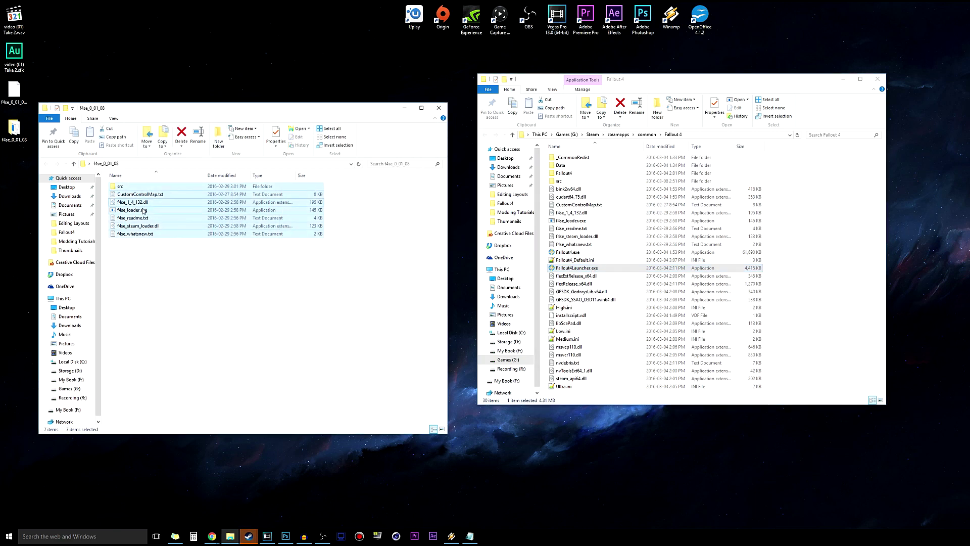
{"action": "left_click_drag", "start_coordinate": [141, 209], "coordinate": [805, 260]}
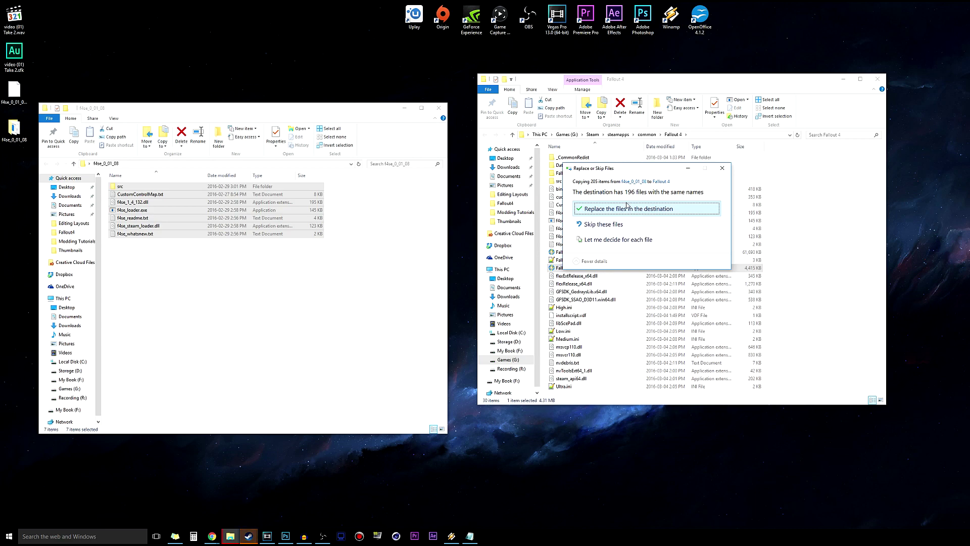
{"action": "left_click", "coordinate": [623, 212]}
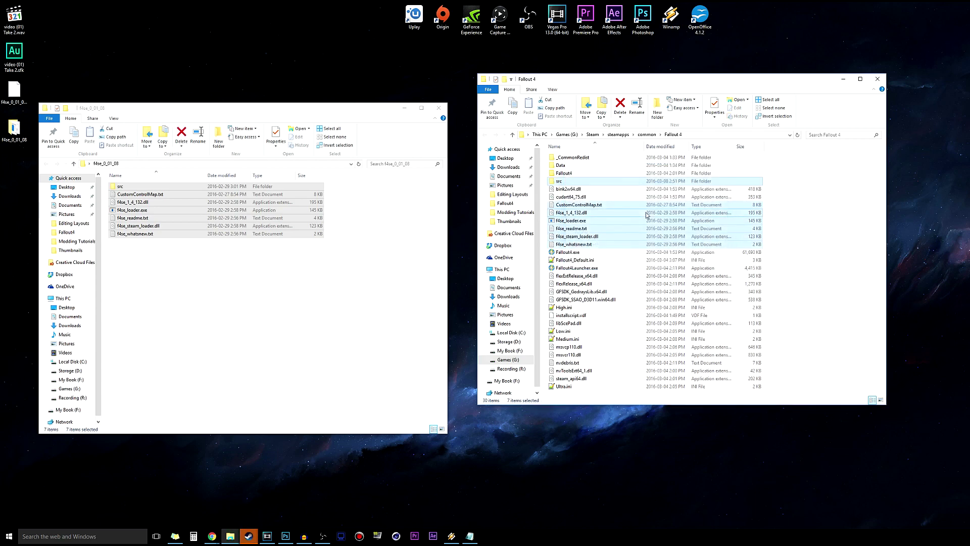
{"action": "left_click", "coordinate": [807, 243]}
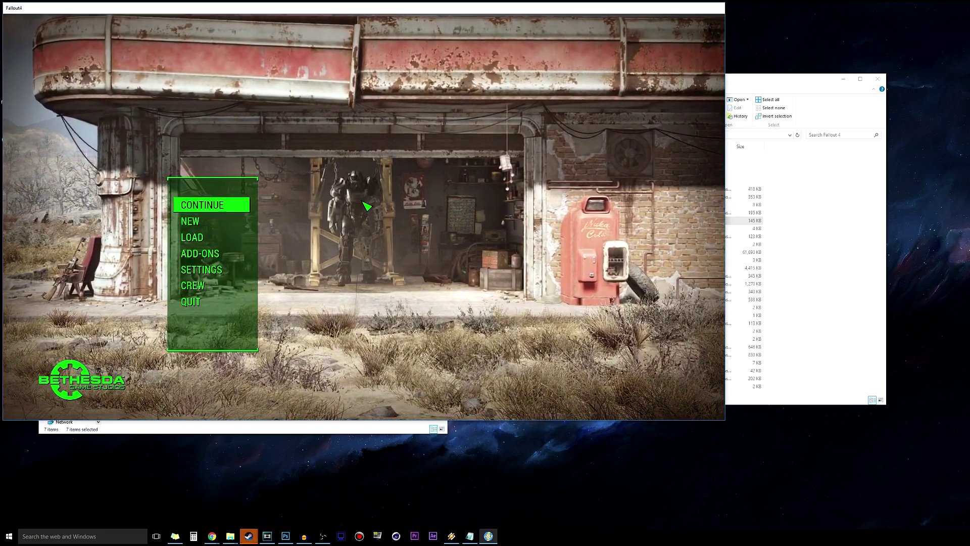
- Open the Fallout 4 console and start entering GetF4SEVersion
{"action": "key", "text": "grave"}
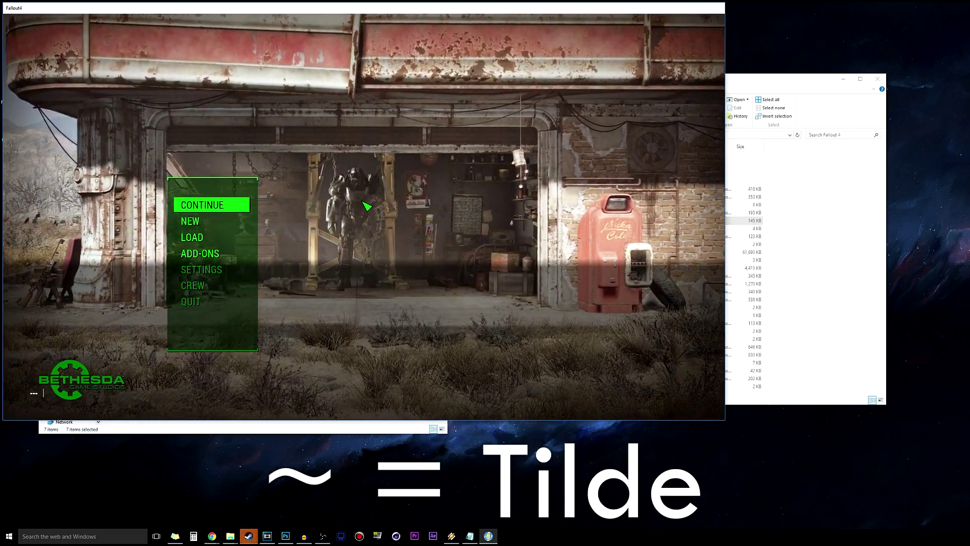
{"action": "type", "text": "Get"}
{"action": "type", "text": "F4SE"}
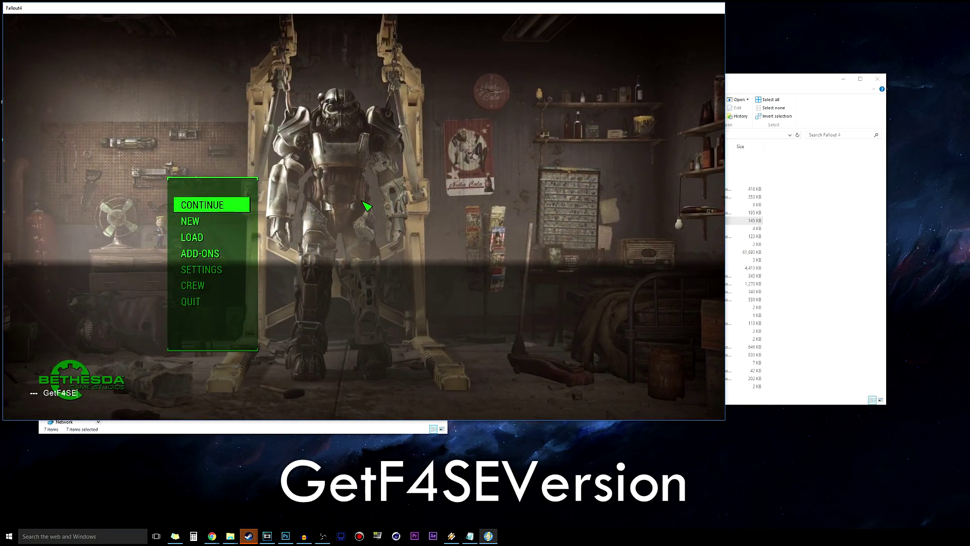